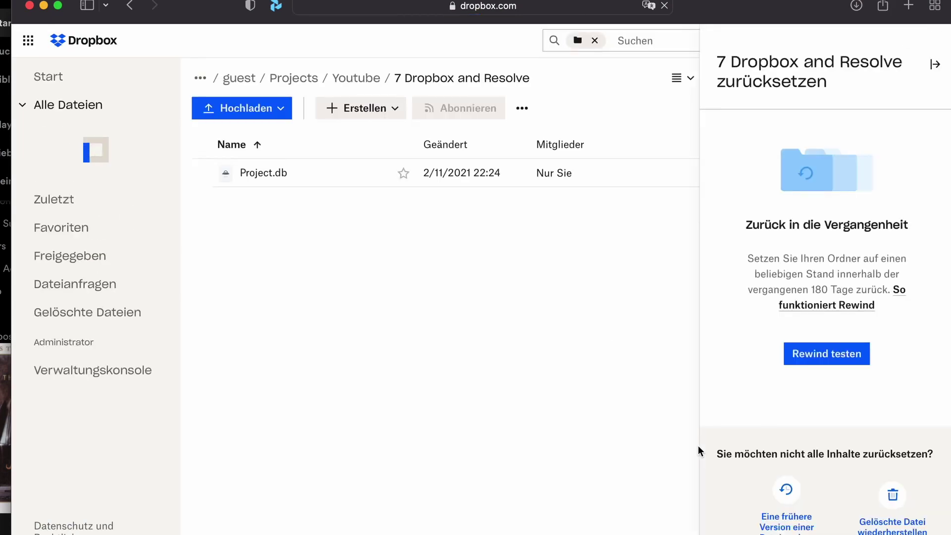
Start the Dropbox folder rewind wizard from 'Rewind testen' in the side panel.
left_click(820, 355)
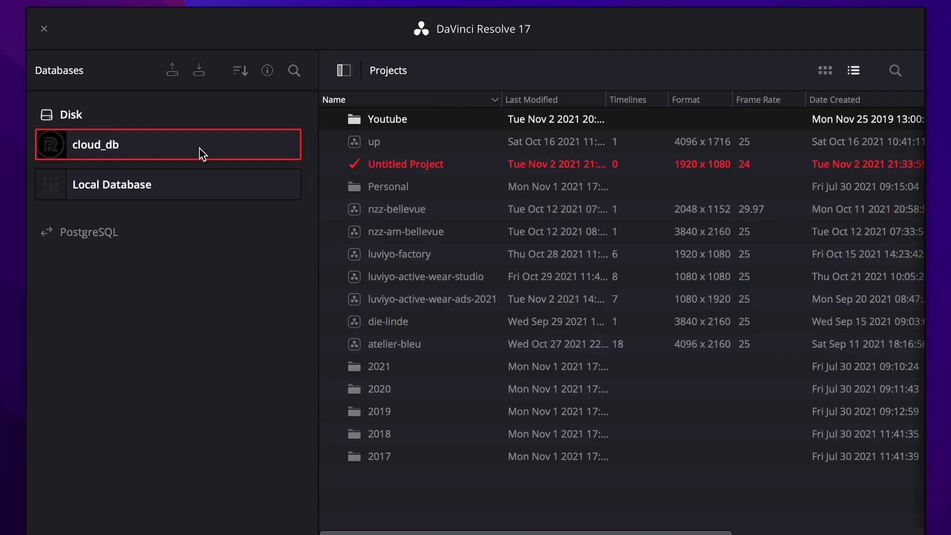
right_click(103, 153)
left_click(98, 152)
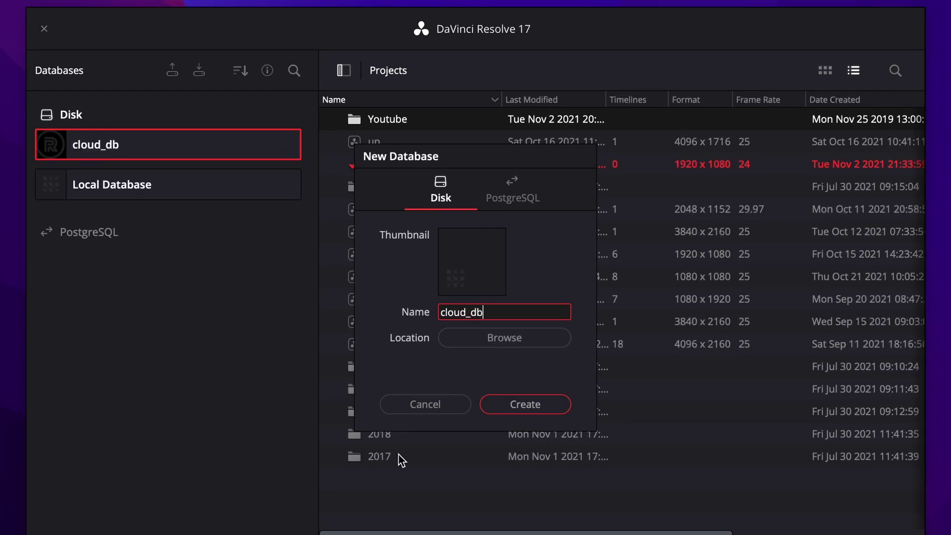
type("_youtube")
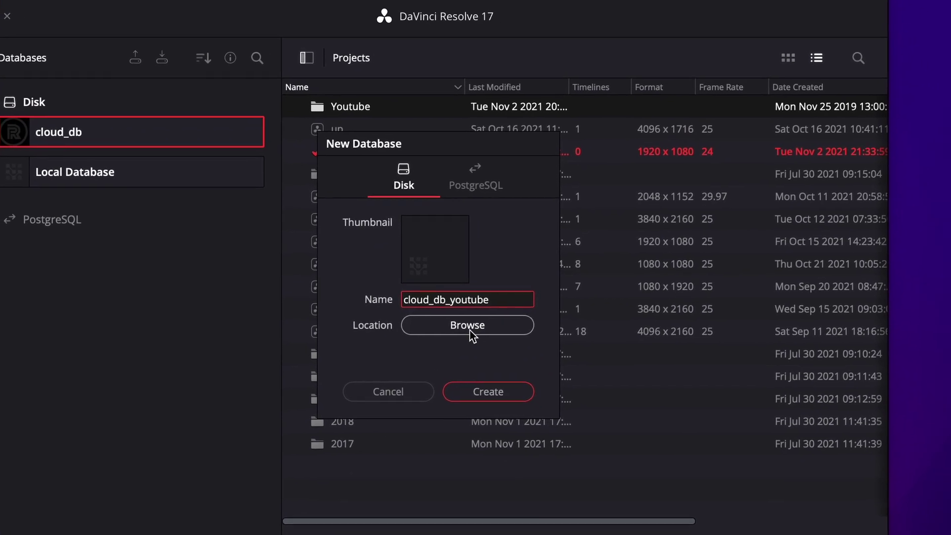
left_click(468, 329)
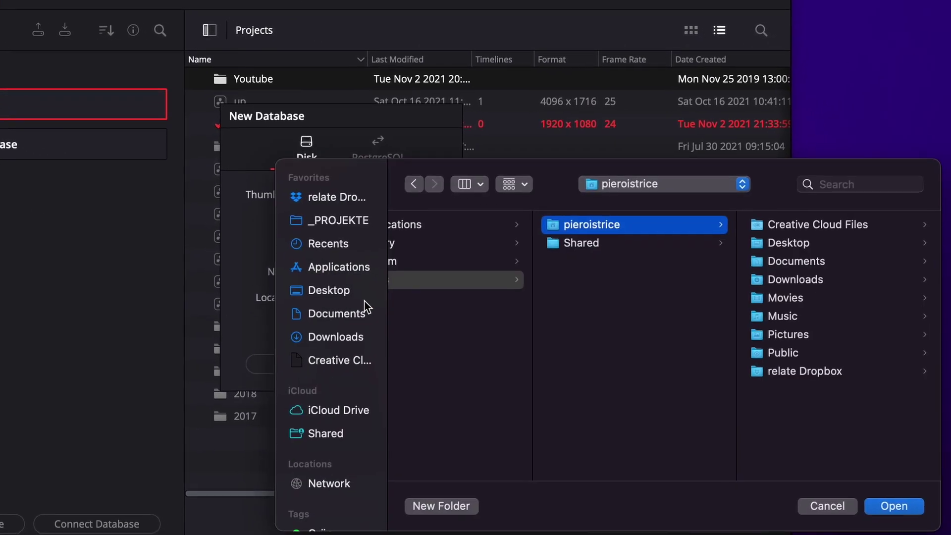
left_click(337, 197)
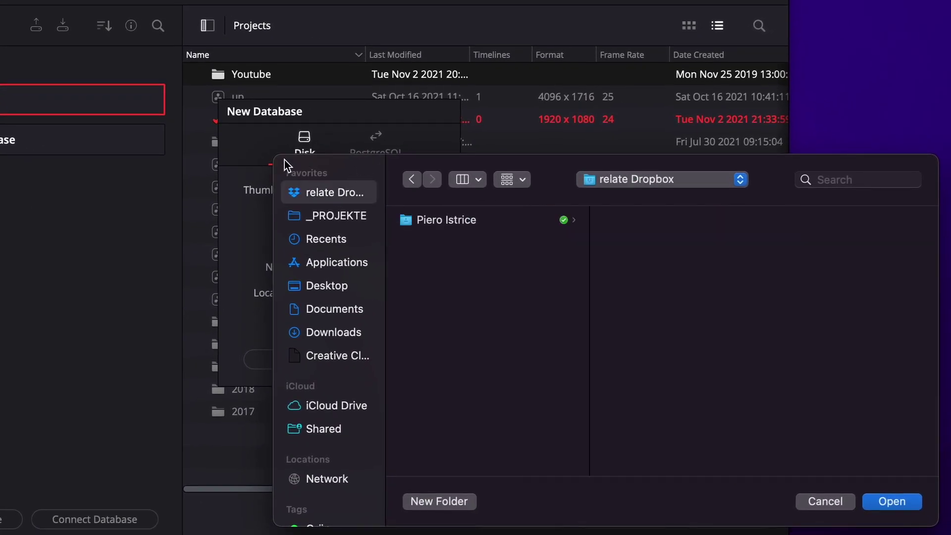
left_click(432, 220)
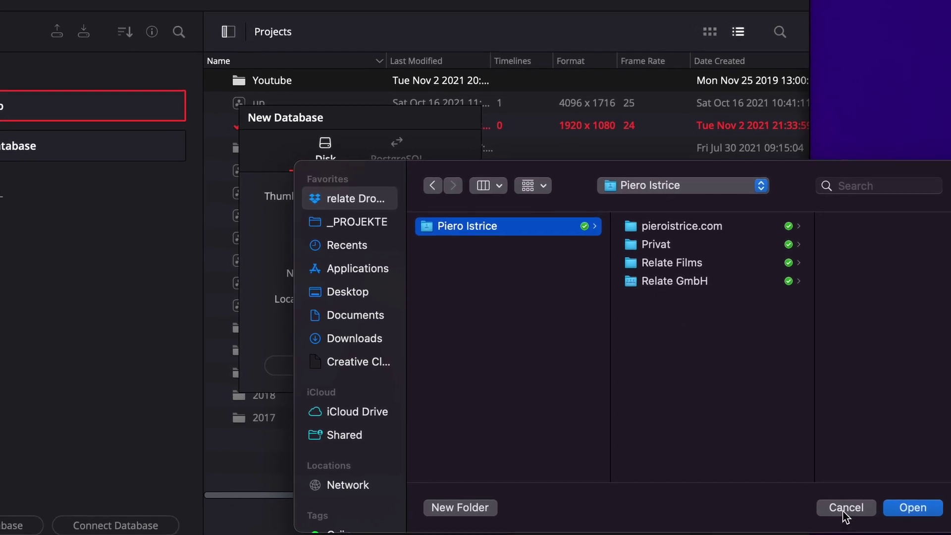
left_click(844, 508)
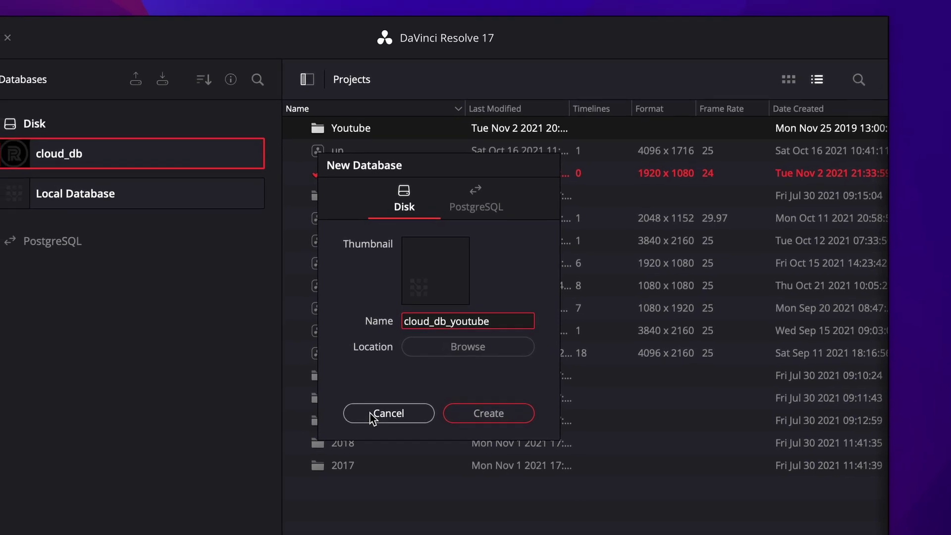
left_click(379, 418)
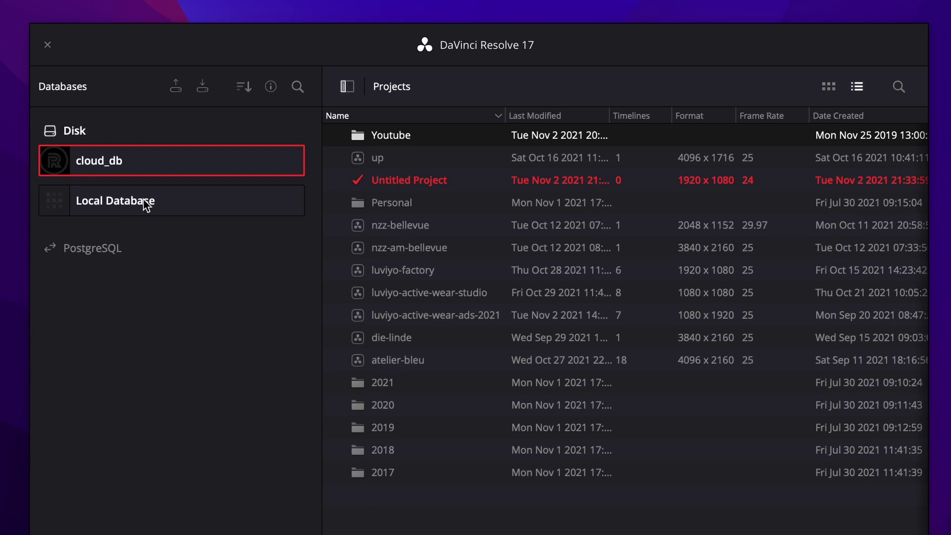
Make Local Database active and reveal its database files in Finder.
left_click(129, 201)
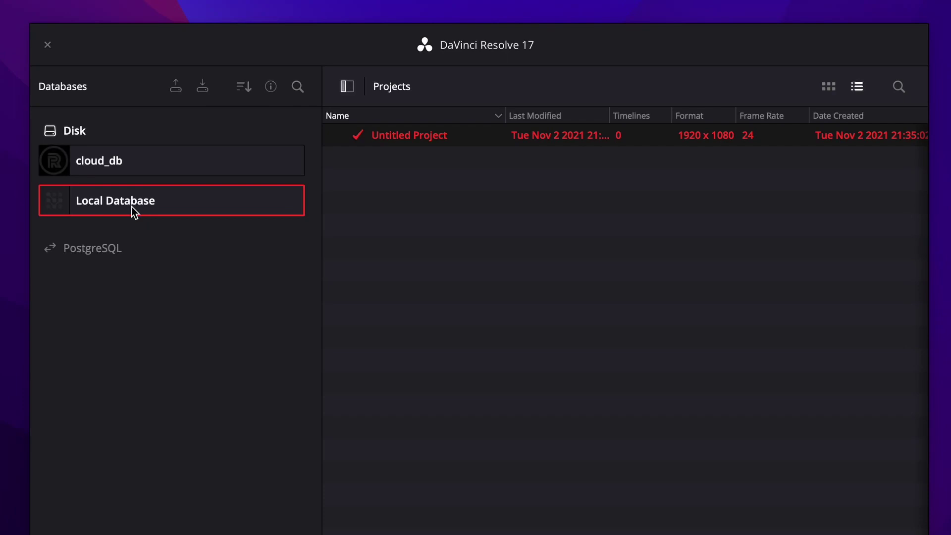
right_click(148, 205)
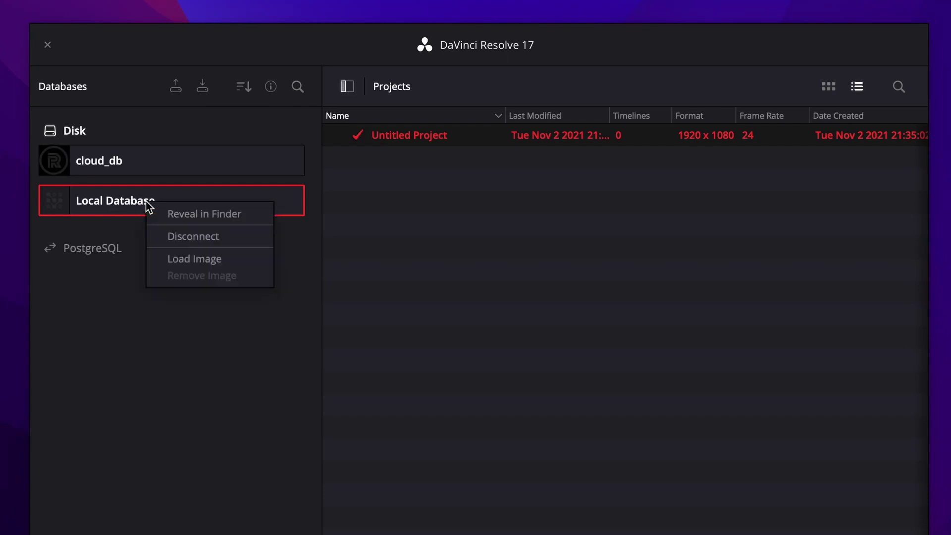
left_click(209, 216)
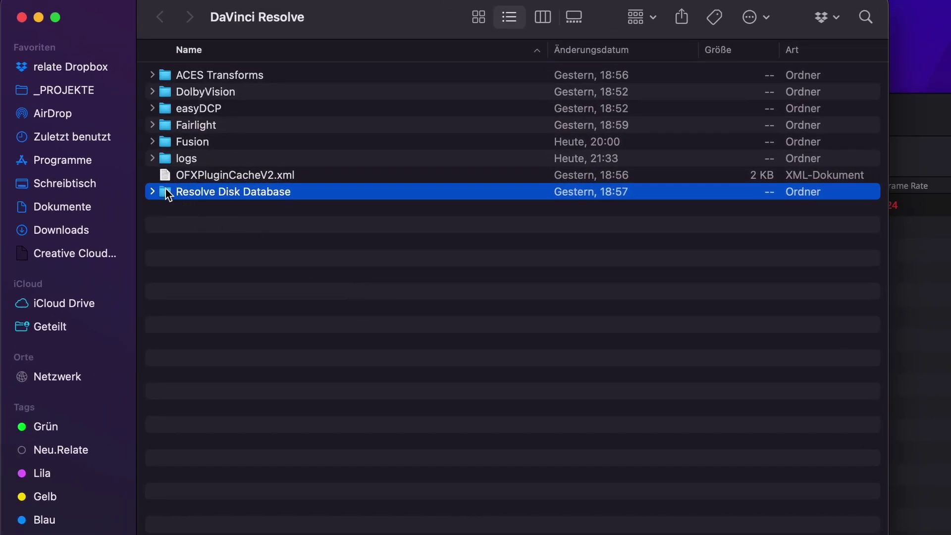
Hide DaVinci Resolve and select the Resolve Disk Database folder in Finder.
left_click(152, 192)
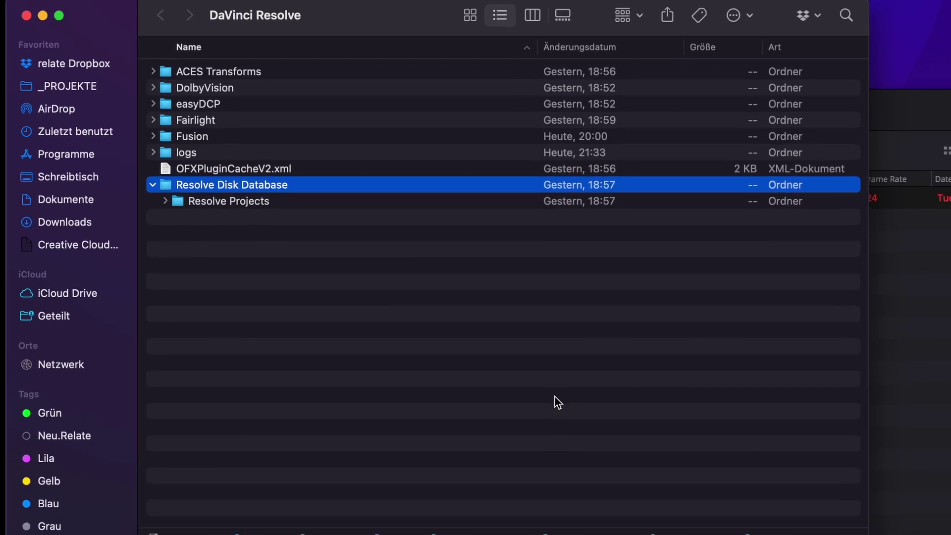
left_click(846, 365)
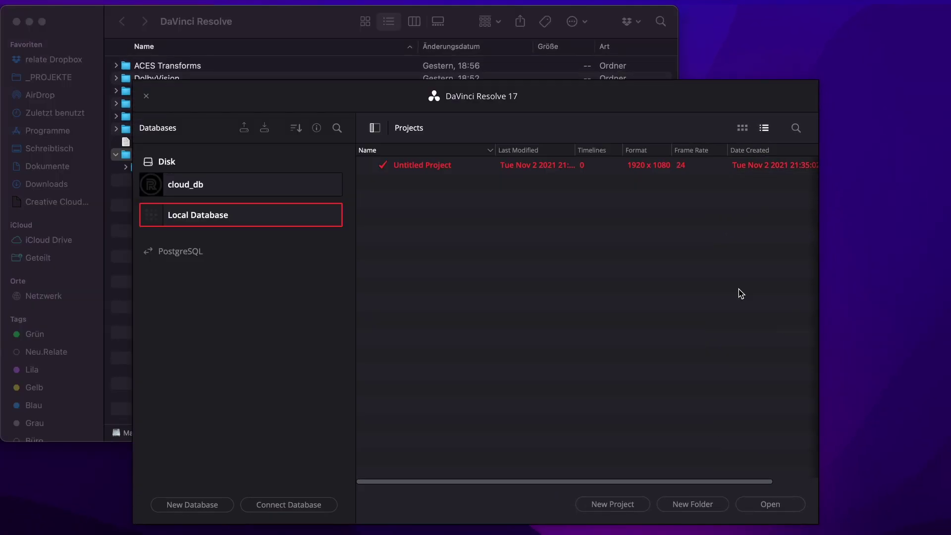
key("super+h")
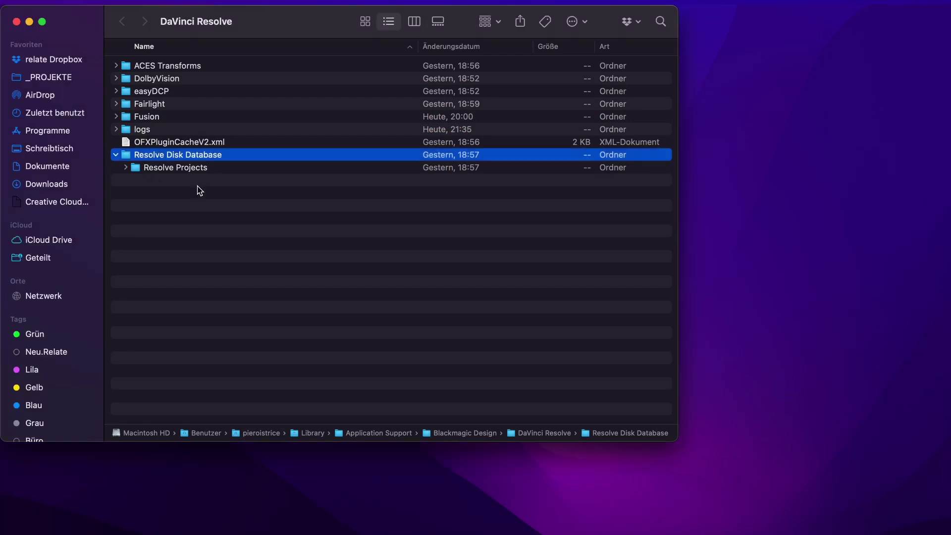
left_click(225, 200)
left_click(210, 167)
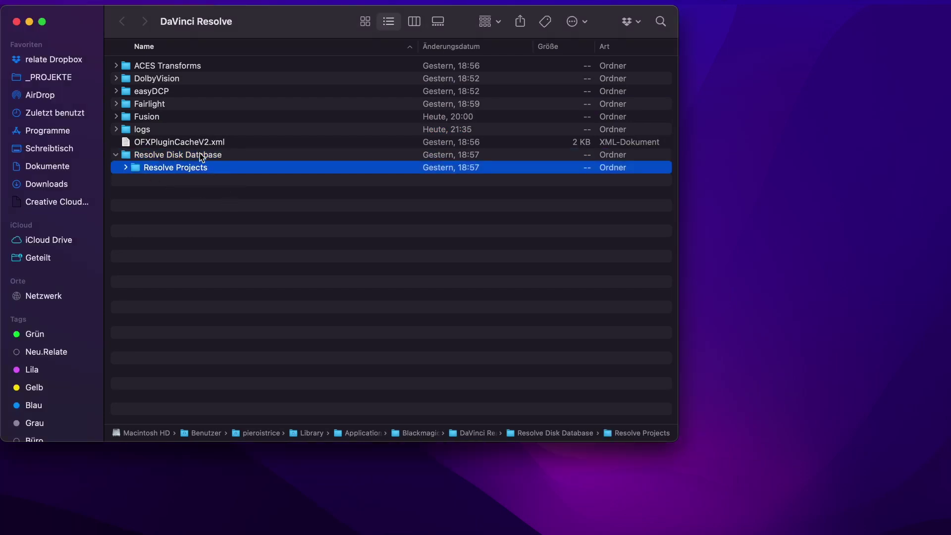
left_click(167, 154)
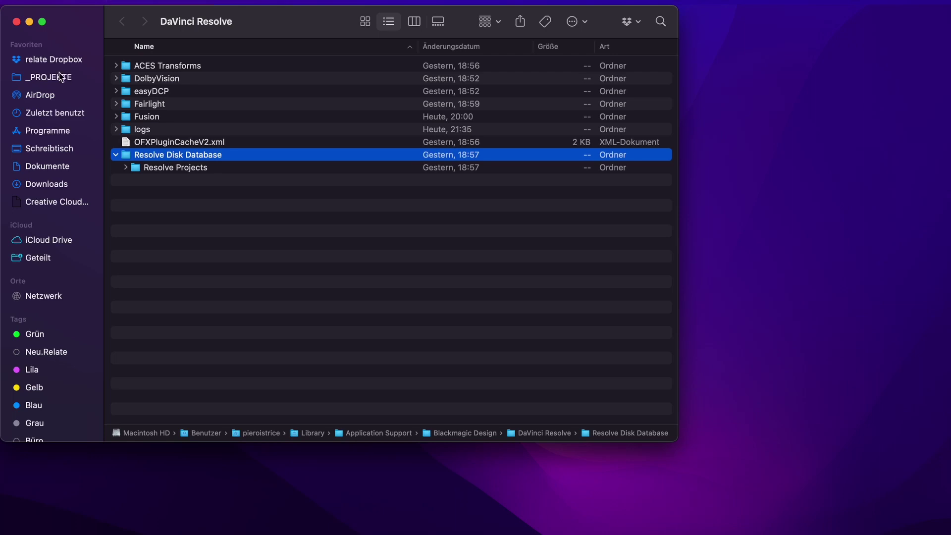
Create a folder named temp in the personal Dropbox folder and open it.
left_click(69, 61)
double_click(136, 66)
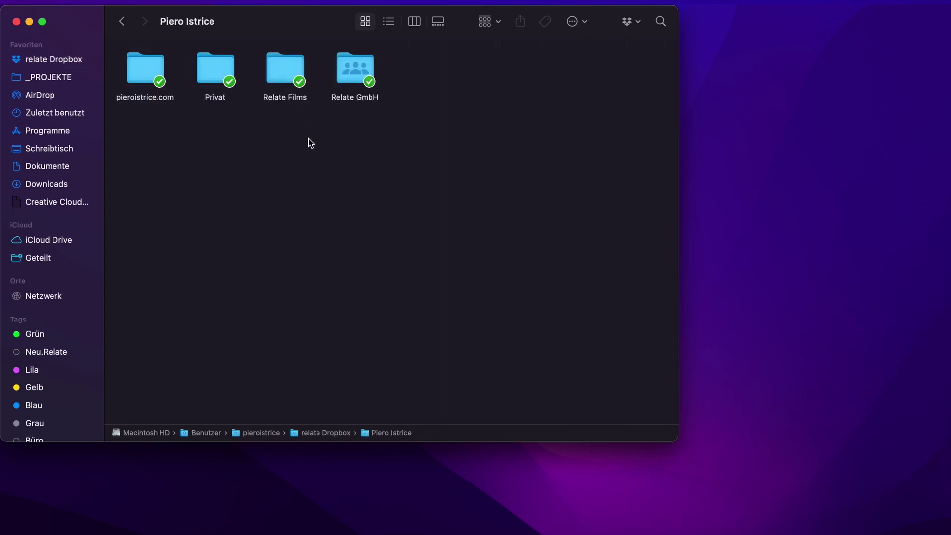
key("super+shift+n")
type("temp")
key("Return")
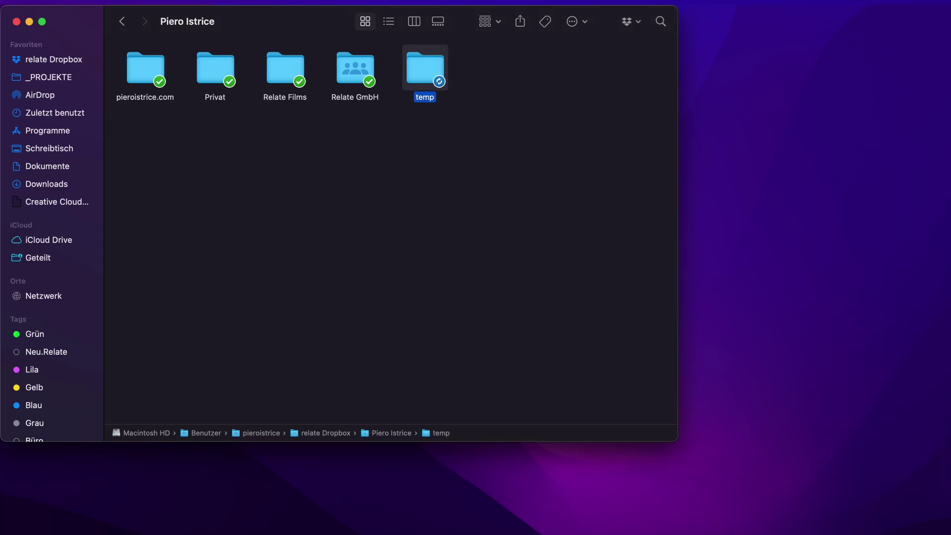
key("super+Down")
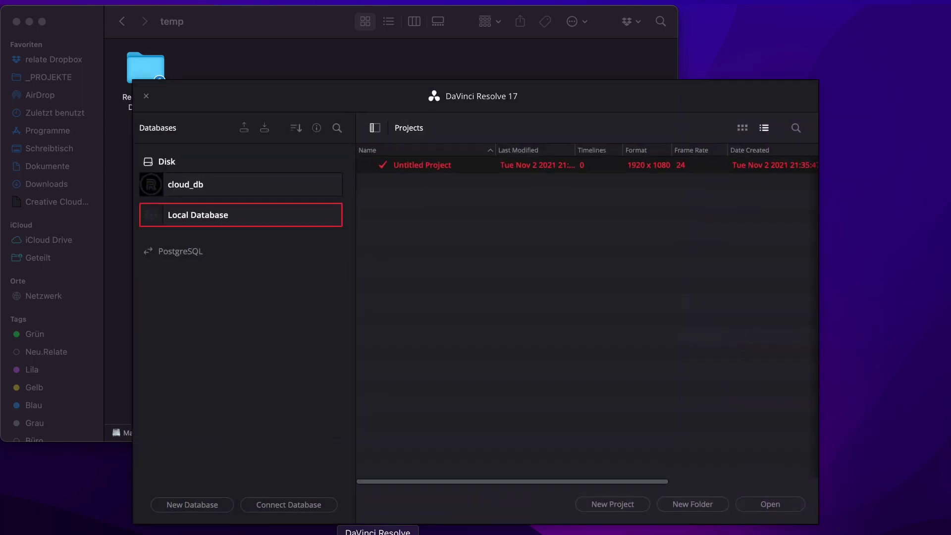
Connect Dropbox's temp/Resolve Disk Database folder as a disk database named cloud_db_youtube.
left_click(291, 507)
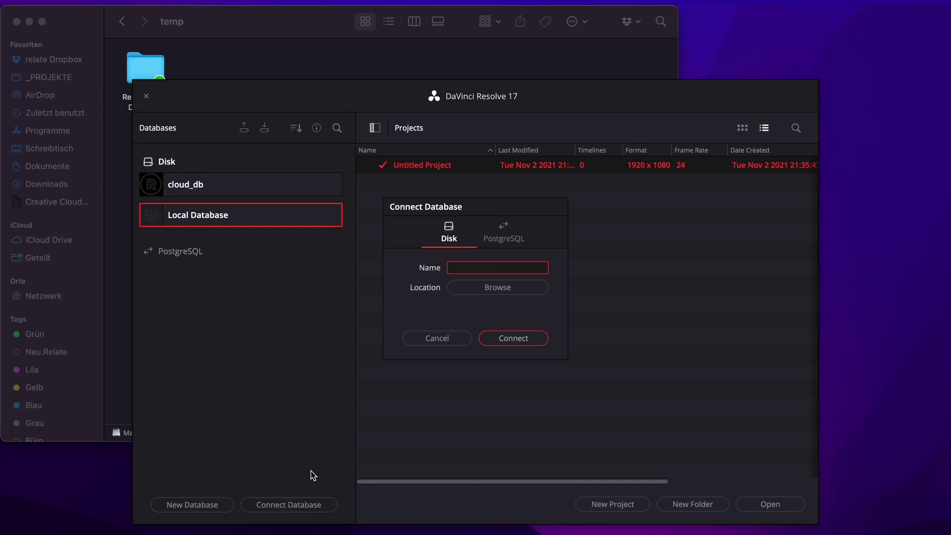
left_click(479, 292)
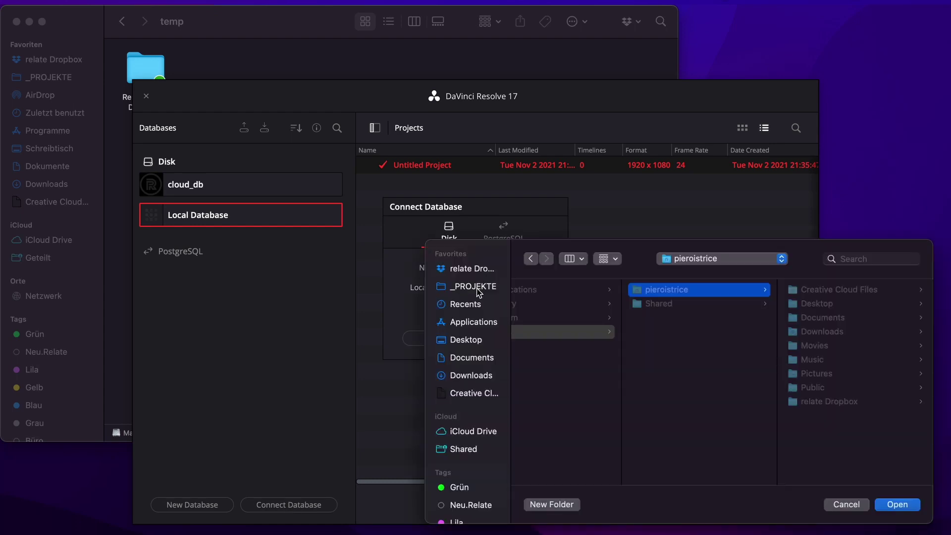
left_click(474, 270)
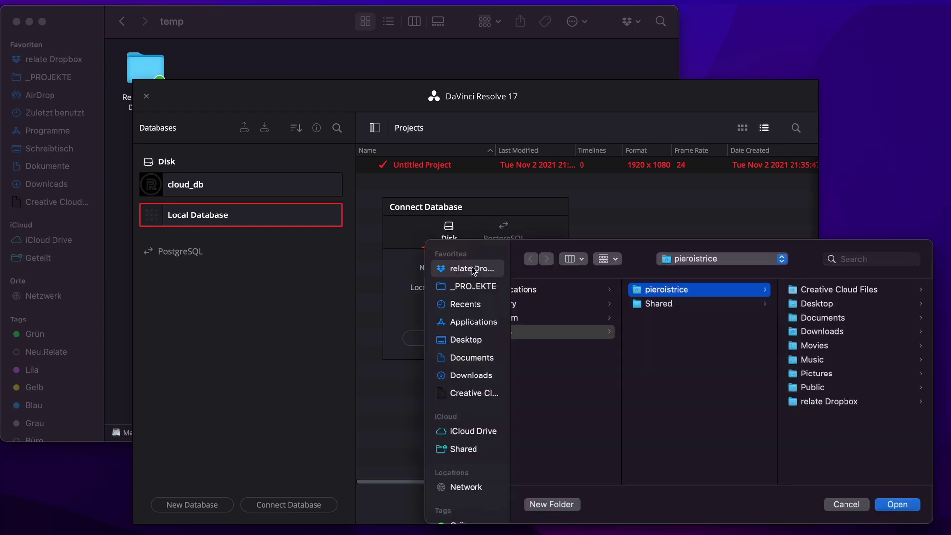
left_click(555, 290)
left_click(730, 347)
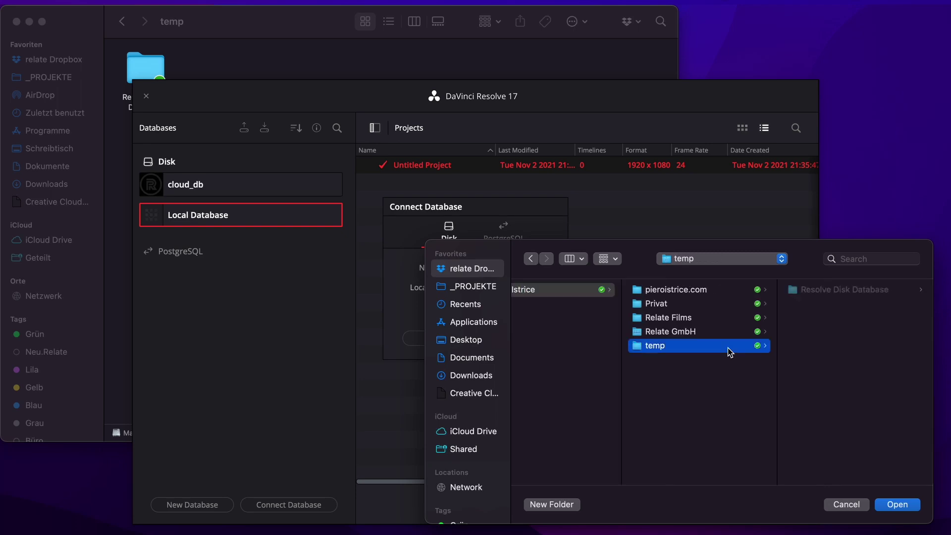
left_click(833, 291)
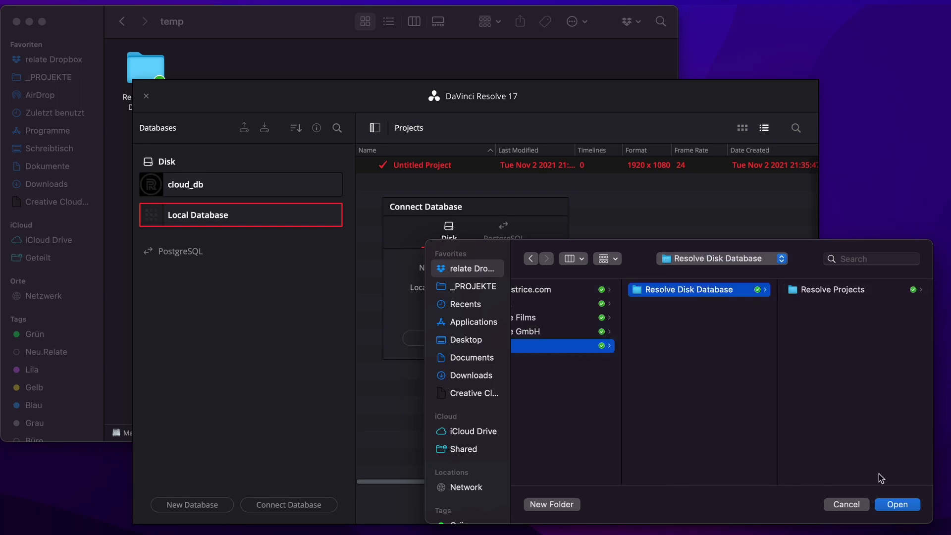
left_click(896, 504)
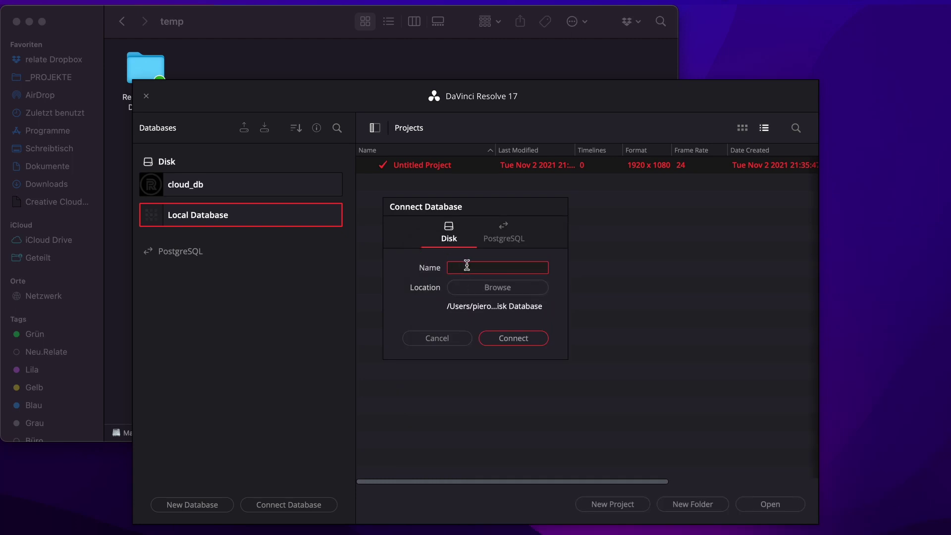
type("cloud_db_youtube")
left_click(510, 340)
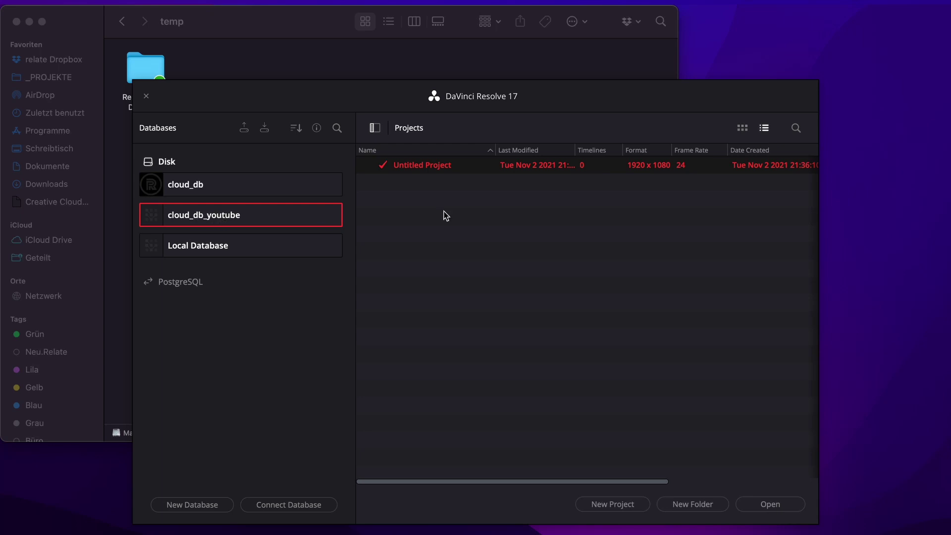
Display each database's status and location in the Databases list.
scroll(445, 214, "right", 5)
scroll(445, 214, "left", 5)
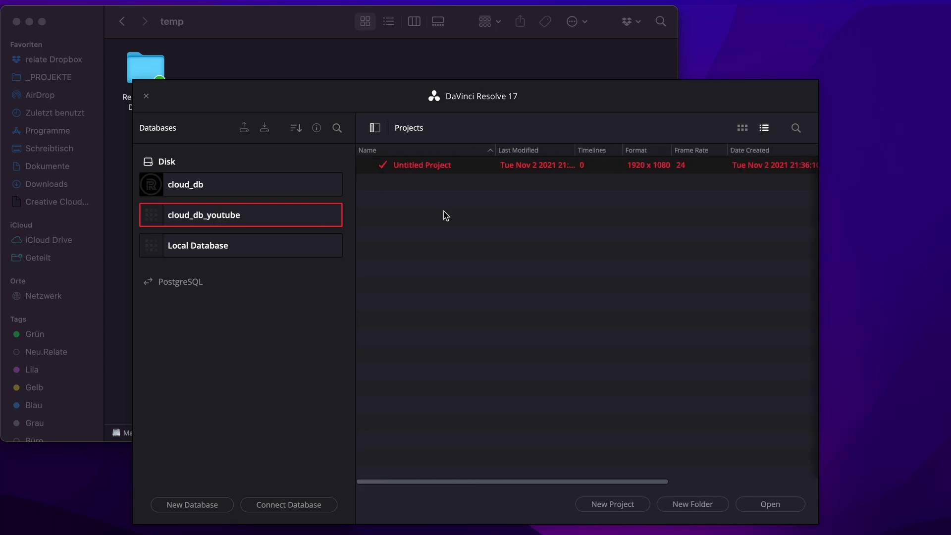
right_click(197, 215)
left_click(197, 331)
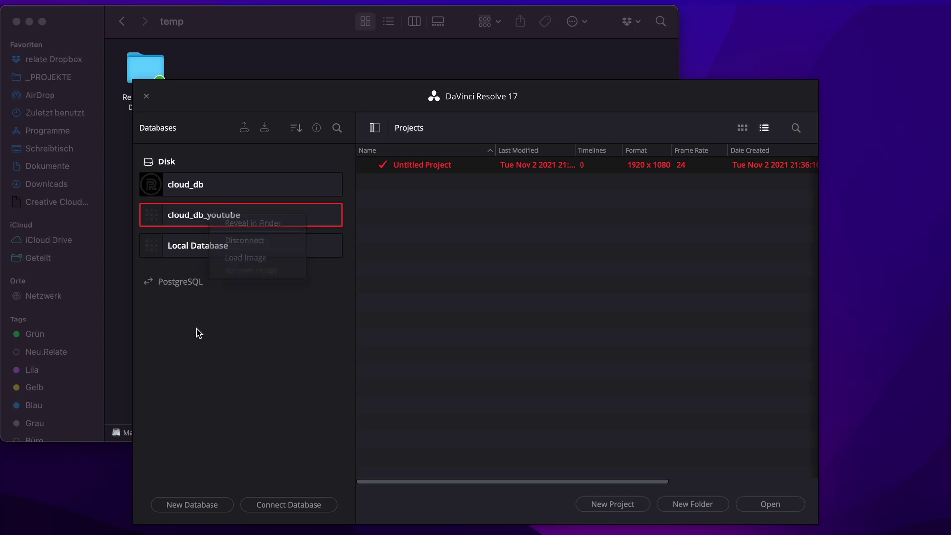
left_click(317, 128)
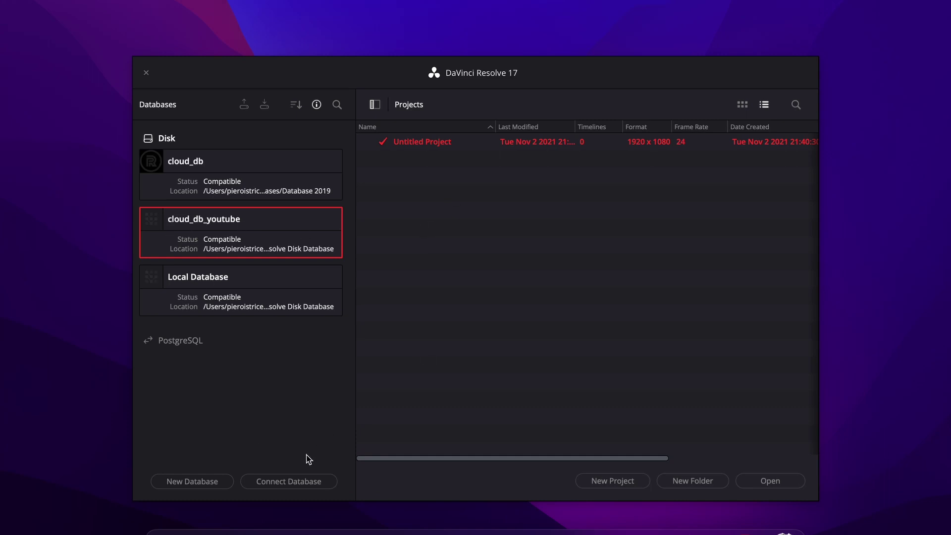
Begin connecting another database, entering a name and choosing Dropbox's temp/Resolve Disk Database folder.
left_click(286, 481)
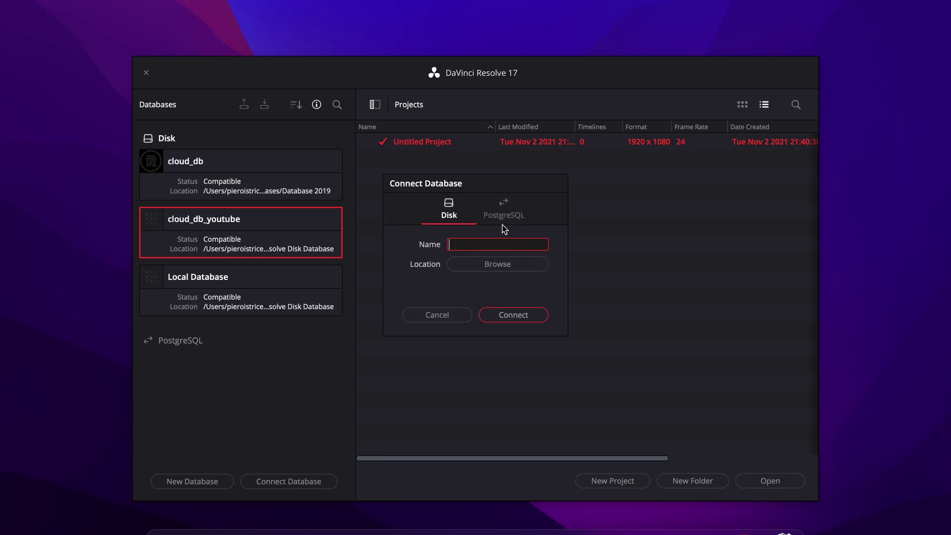
type("cloudb")
key("BackSpace")
key("BackSpace")
type("db_youtube")
left_click(505, 262)
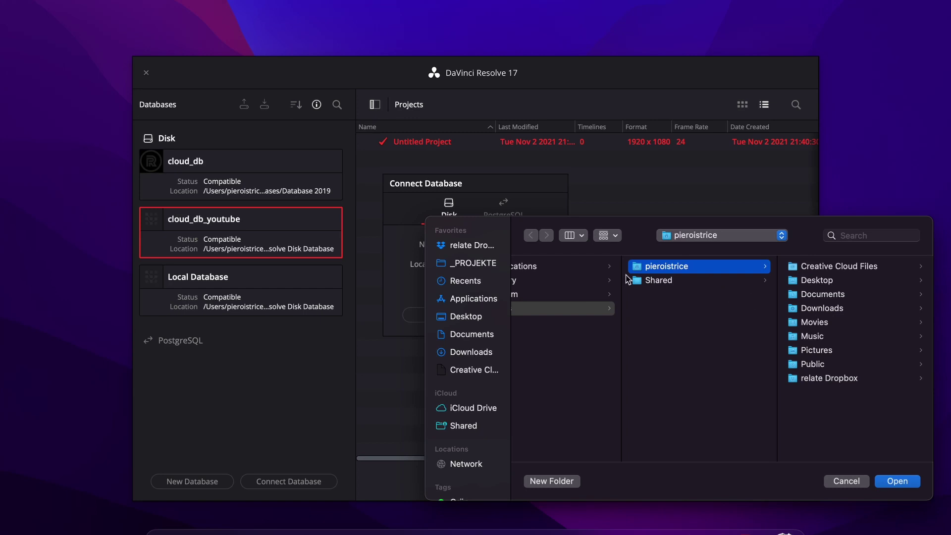
left_click(488, 248)
left_click(550, 267)
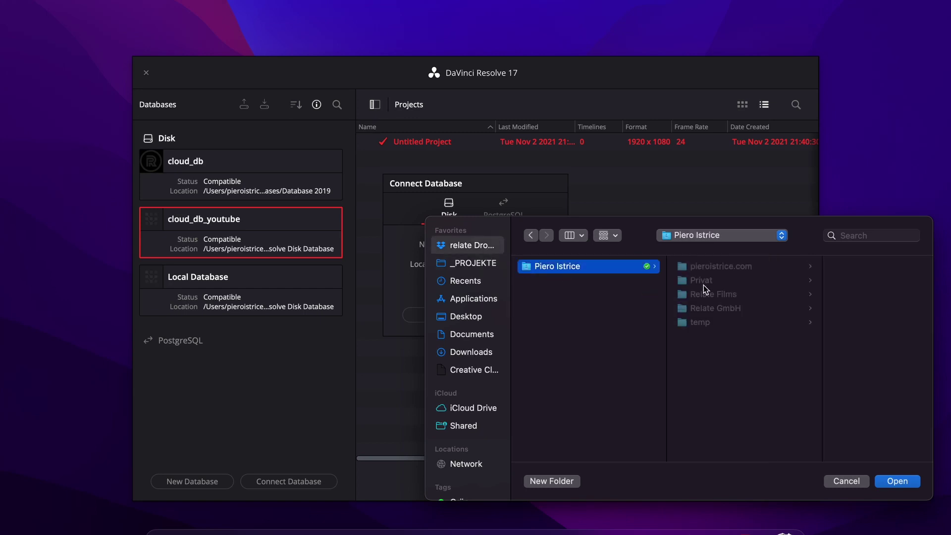
left_click(717, 323)
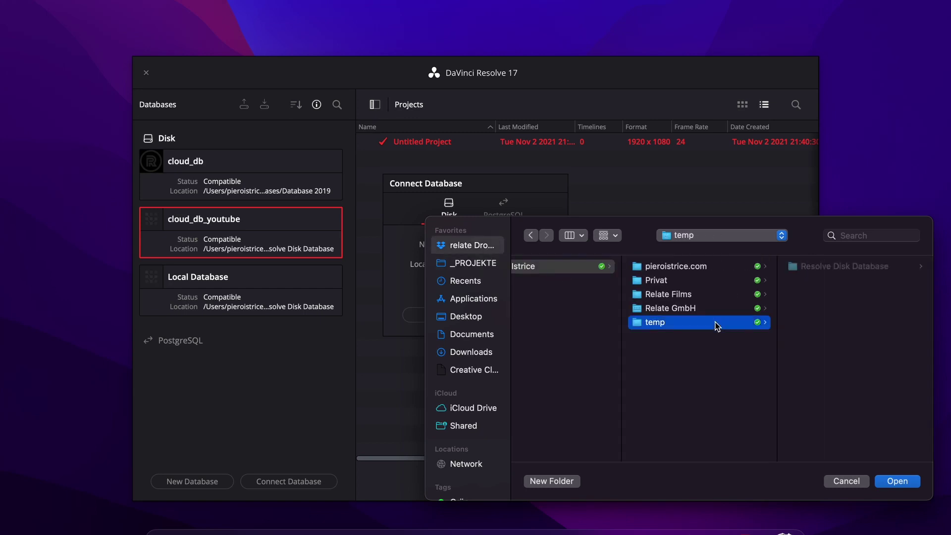
left_click(831, 270)
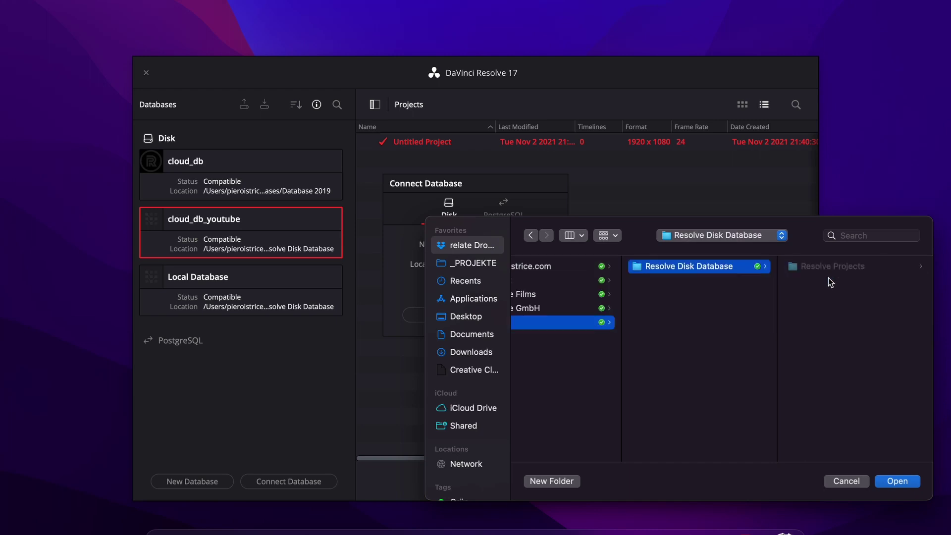
left_click(860, 485)
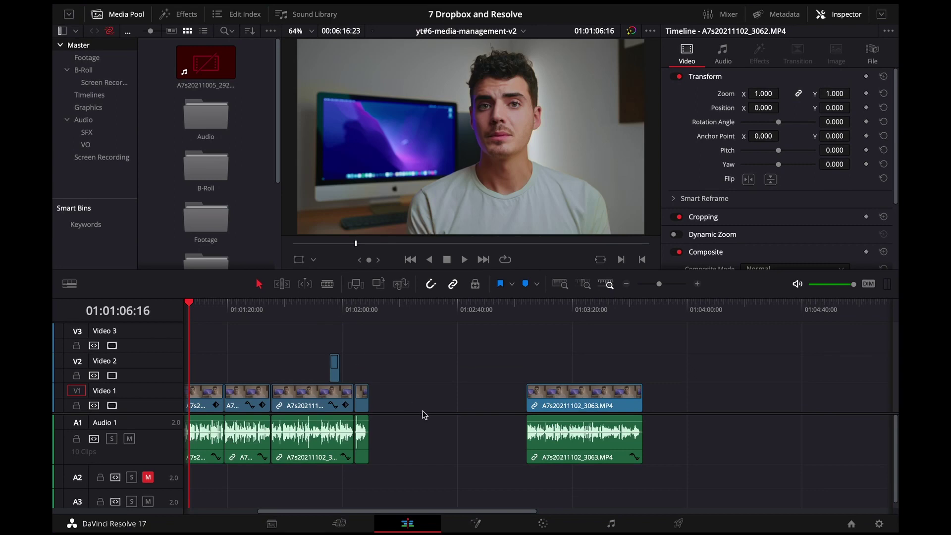
Open Project Settings for 7 Dropbox and Resolve on the Master Settings page.
left_click(880, 526)
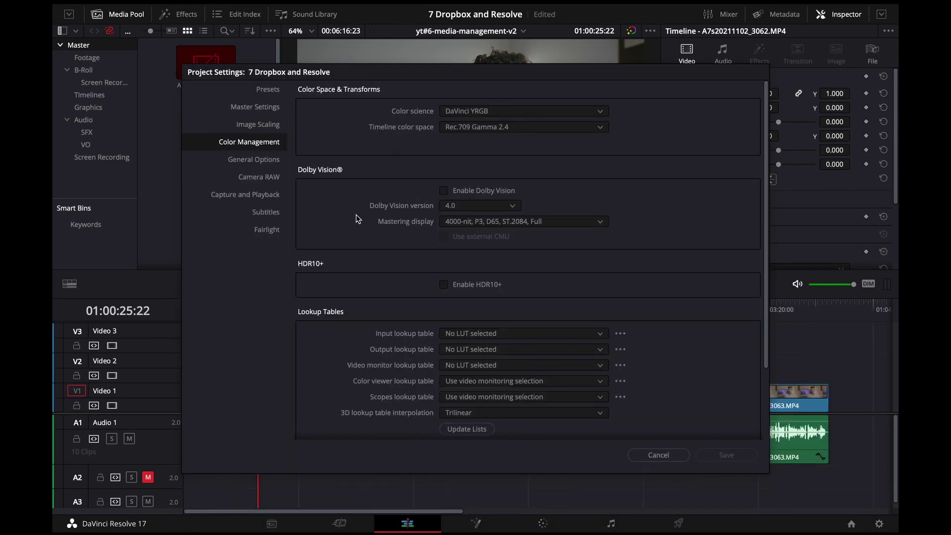
left_click(269, 89)
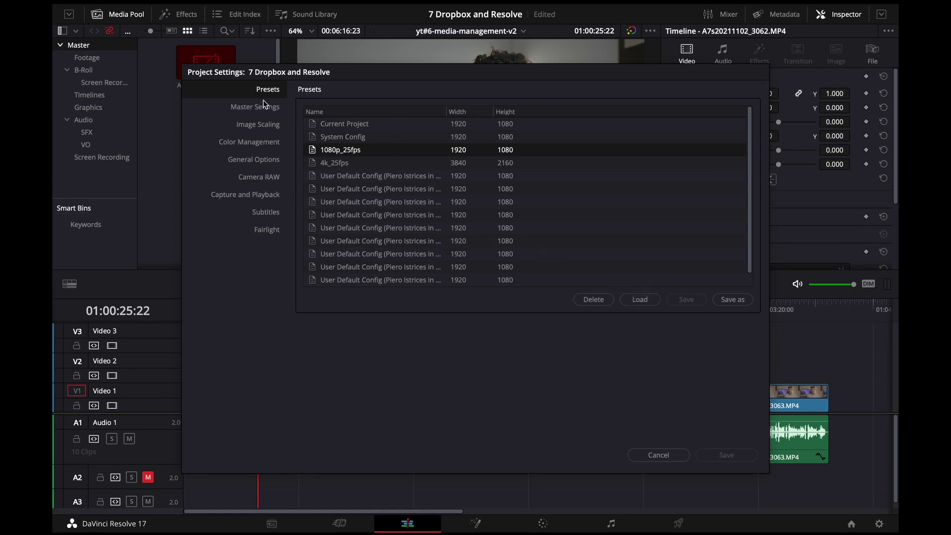
left_click(258, 112)
Scroll to Working Folders and browse for a new Gallery stills location folder.
scroll(397, 338, "down", 10)
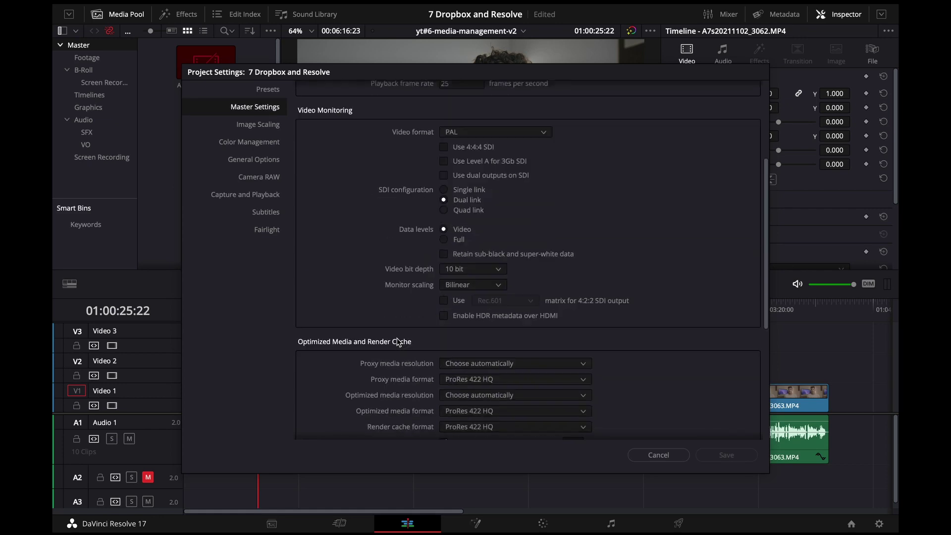
scroll(397, 338, "down", 2)
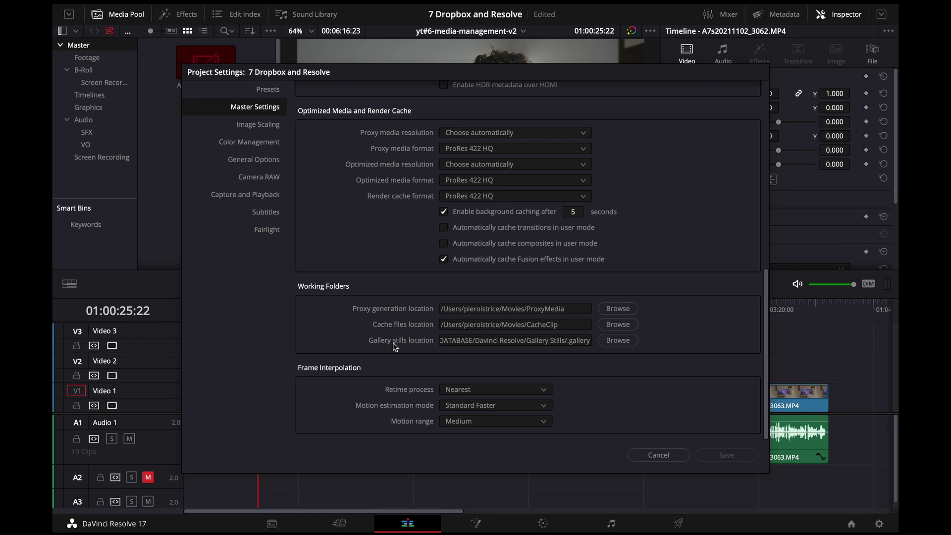
left_click(452, 340)
left_click(459, 342)
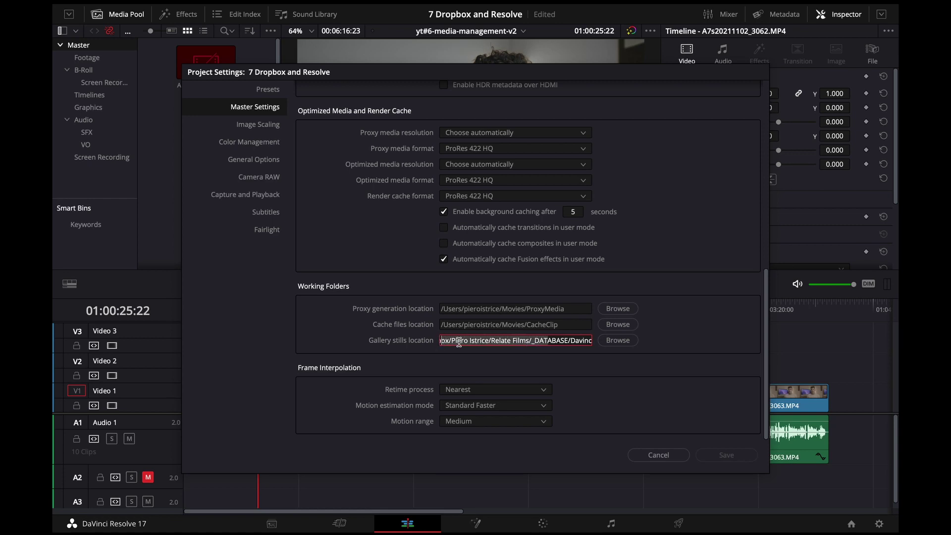
left_click_drag(501, 342, 521, 341)
left_click(493, 342)
left_click(618, 340)
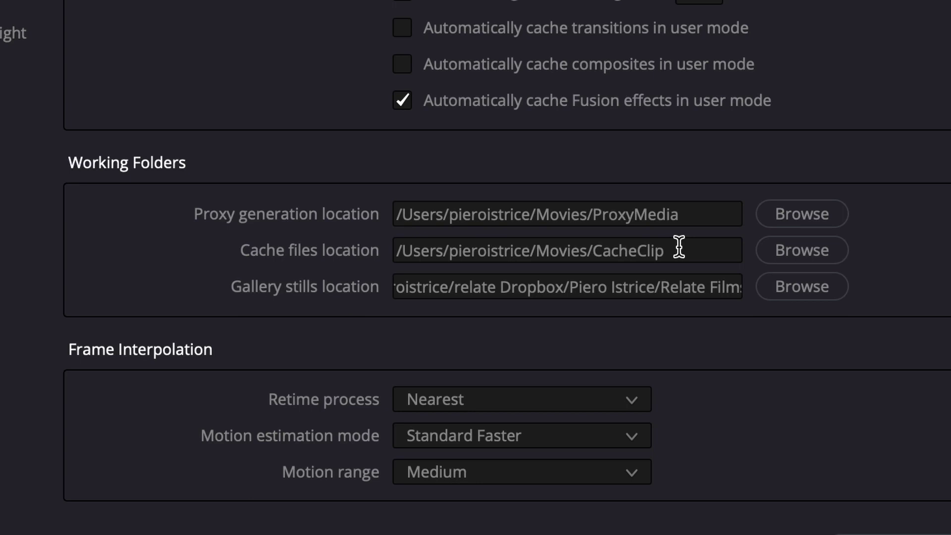
scroll(337, 221, "up", 5)
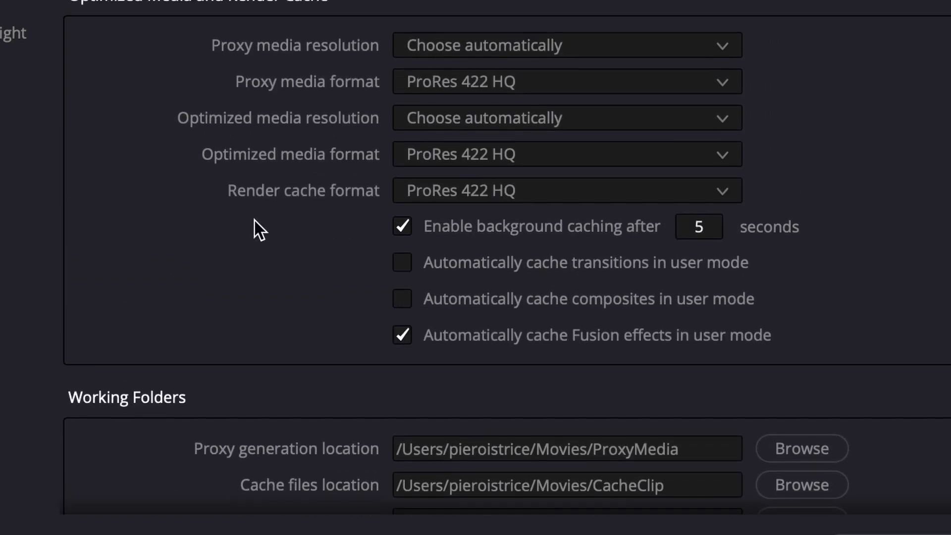
scroll(248, 270, "down", 5)
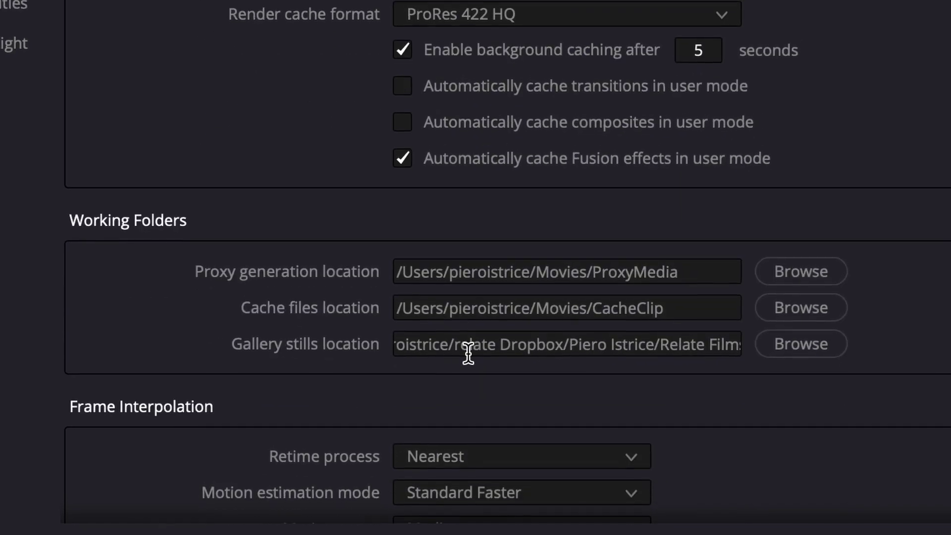
scroll(248, 297, "up", 10)
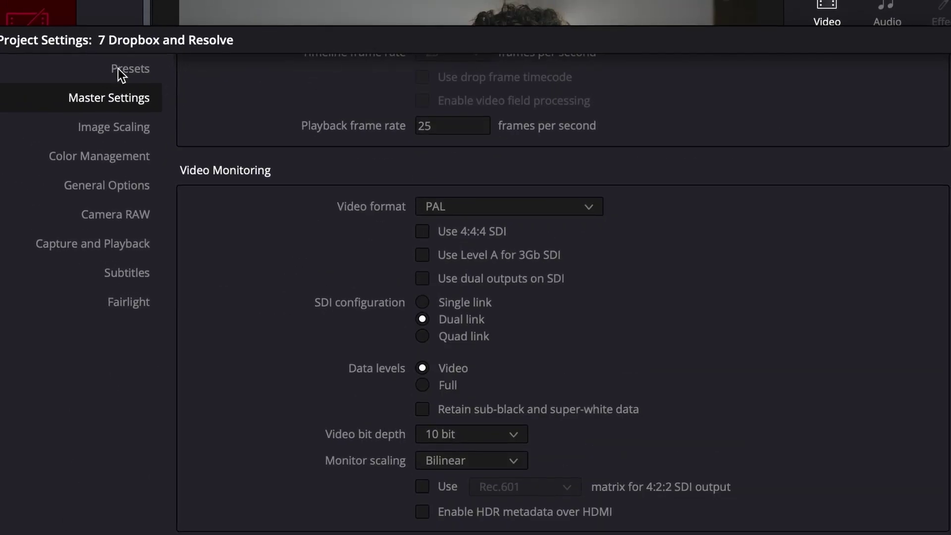
left_click(119, 68)
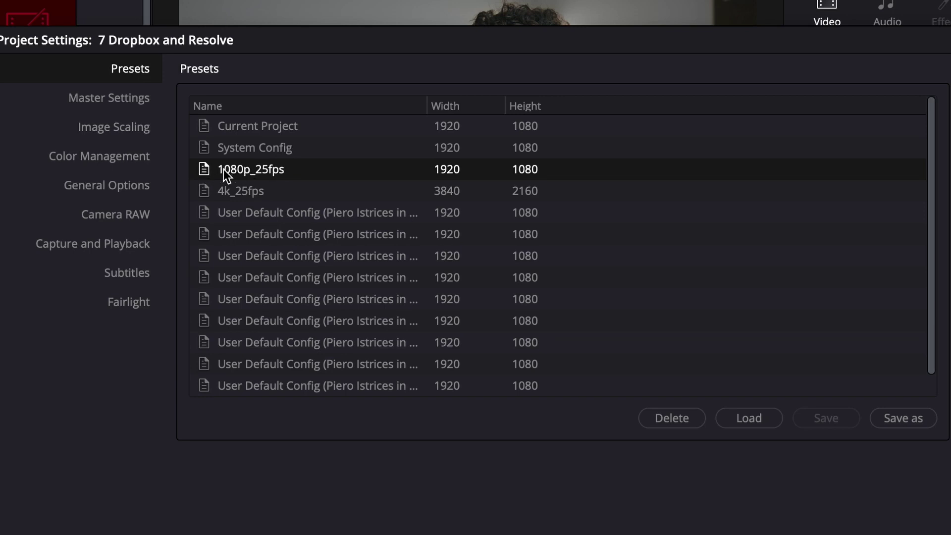
left_click(131, 103)
scroll(311, 422, "down", 10)
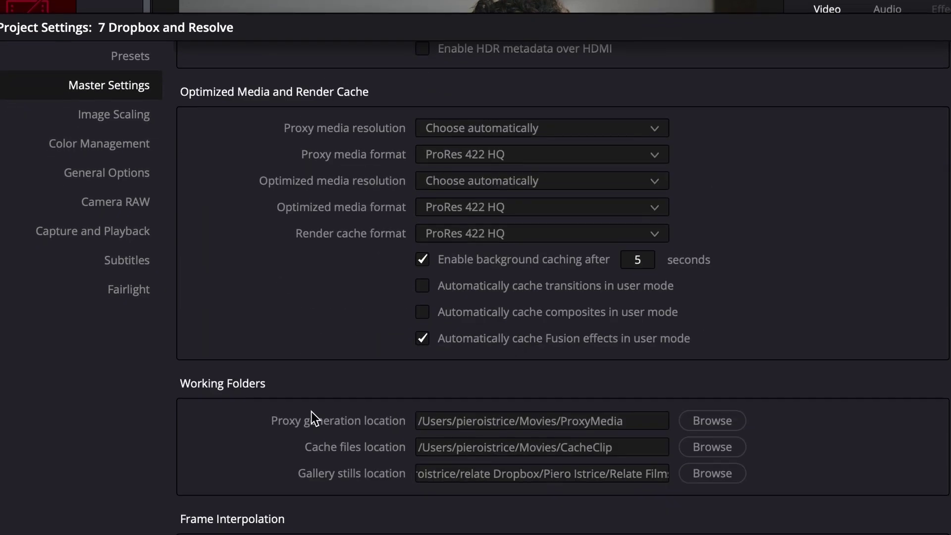